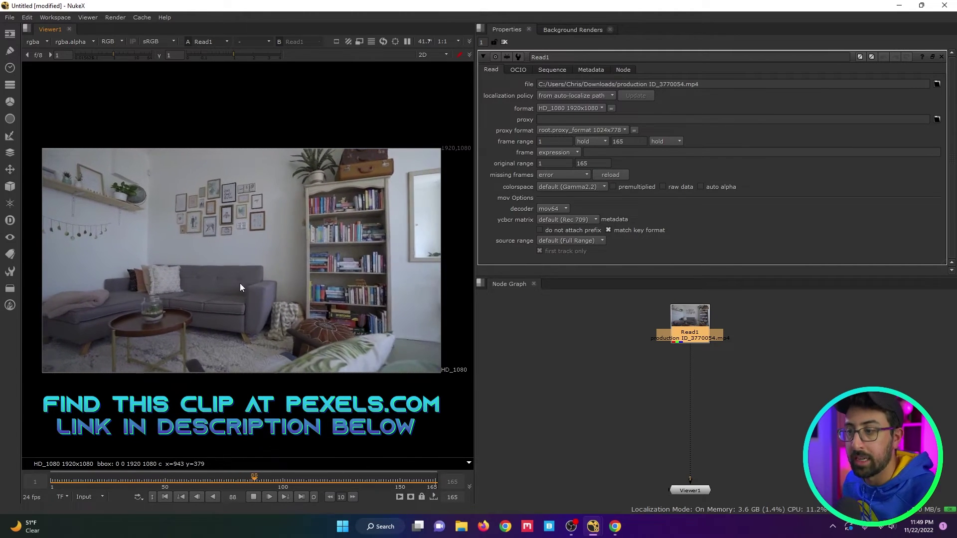
# Return the room clip to its first frame and add a Tracker node below Read1
pyautogui.click(254, 497)
pyautogui.click(165, 498)
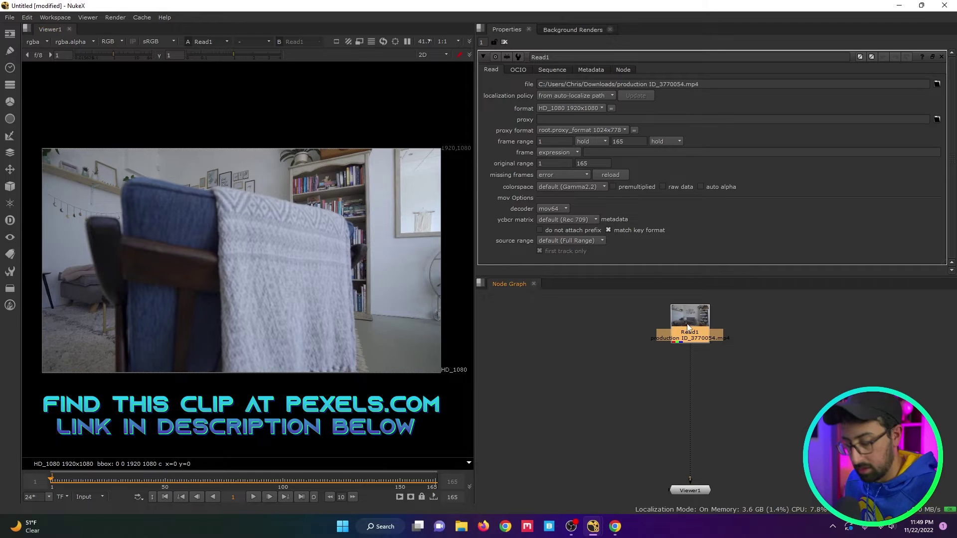
pyautogui.press('Tab')
pyautogui.write('Tracker')
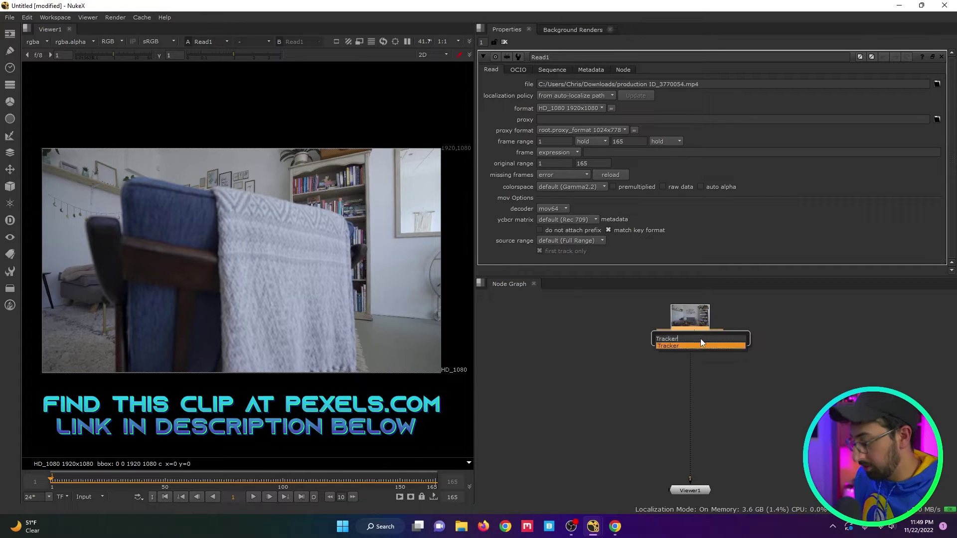
pyautogui.press('Return')
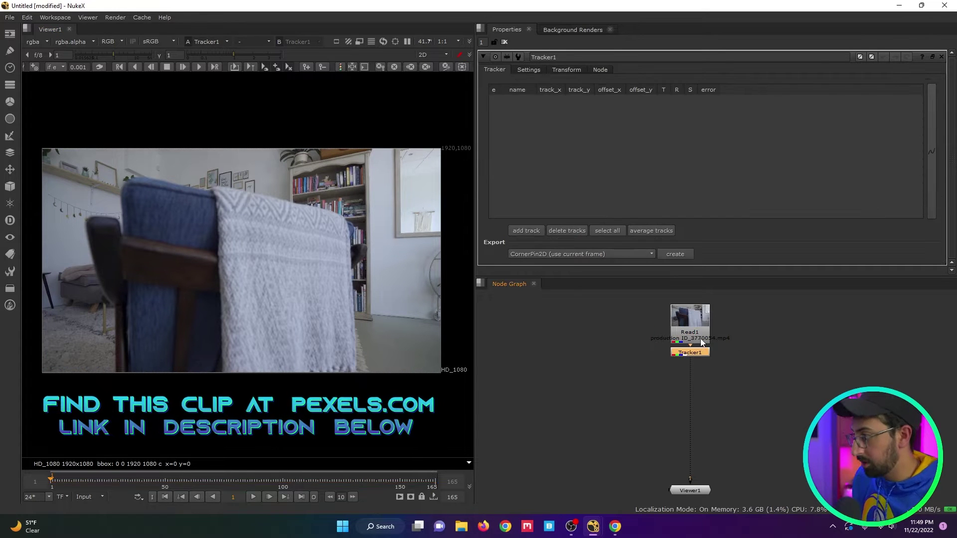
# Add a track, place it on the picture frame on the back wall, and track it forward through the clip
pyautogui.click(522, 231)
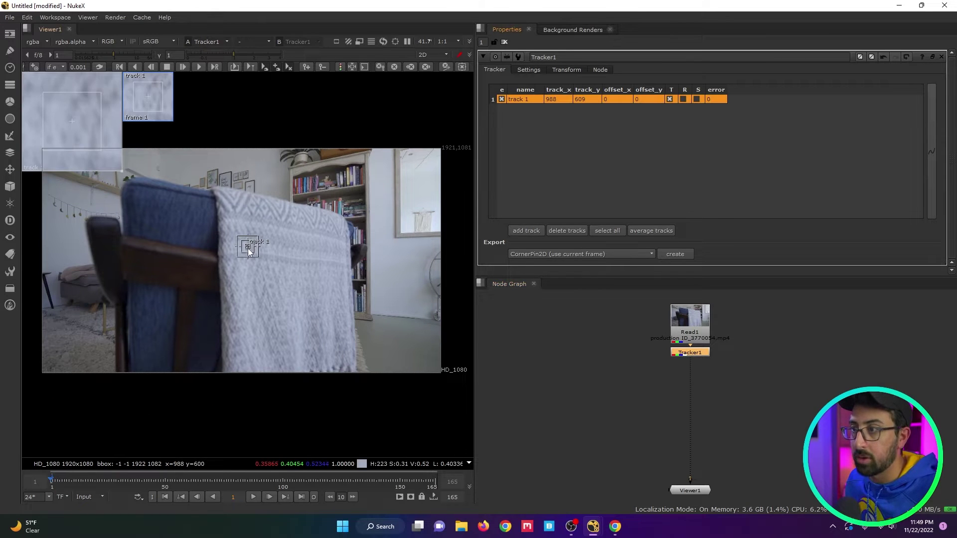
pyautogui.moveTo(249, 251); pyautogui.dragTo(232, 173)
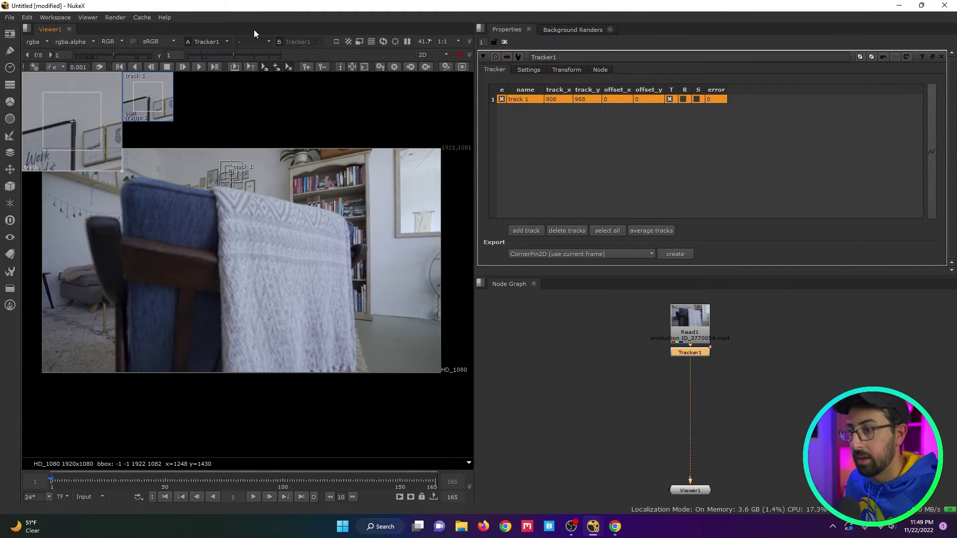
pyautogui.click(199, 66)
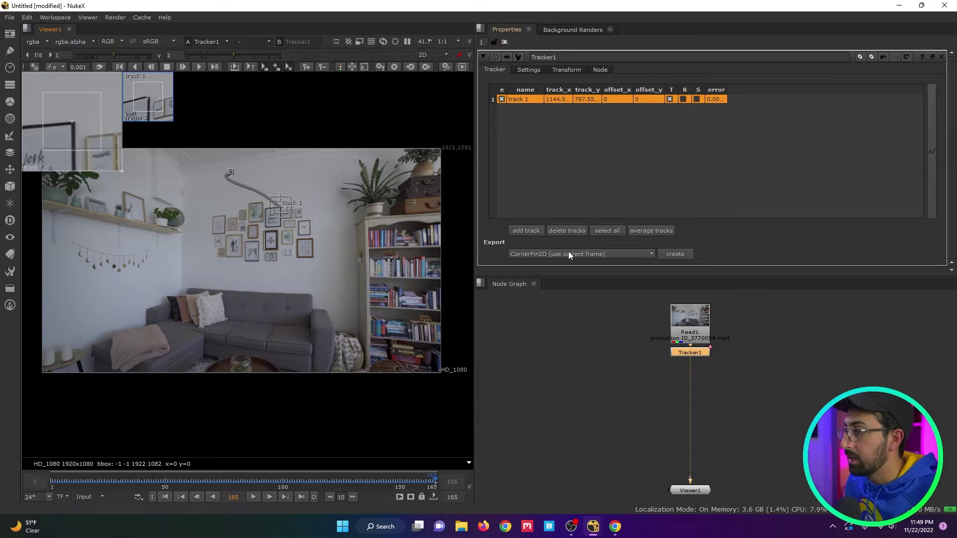
# Export the tracking data as a Transform (match-move) node
pyautogui.click(568, 253)
pyautogui.click(565, 303)
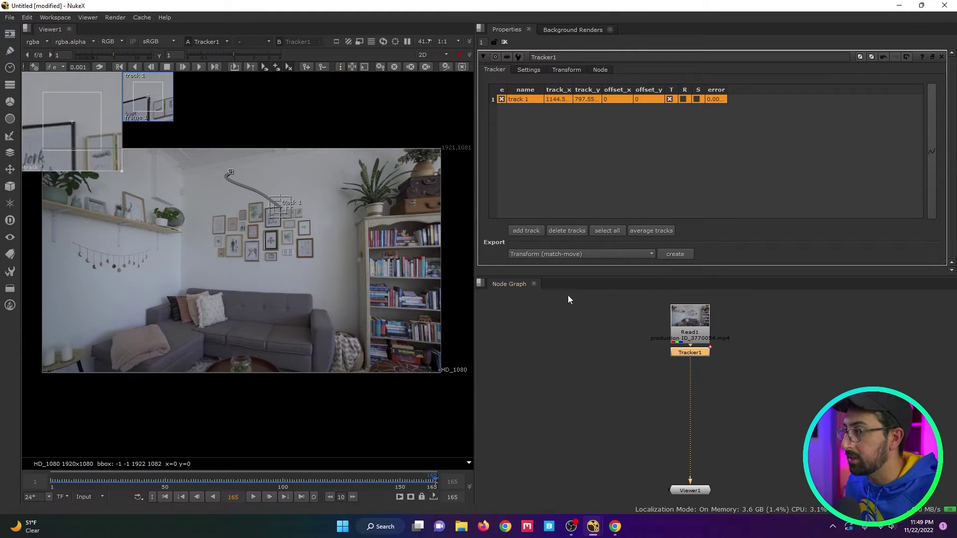
pyautogui.click(673, 255)
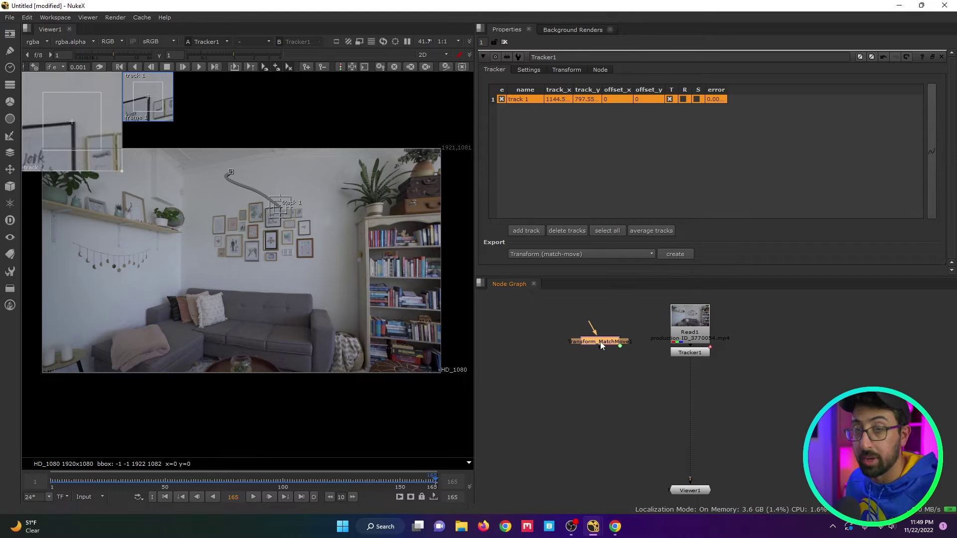
# Import Circle_00000.png with a new Read node beside the room clip
pyautogui.click(571, 308)
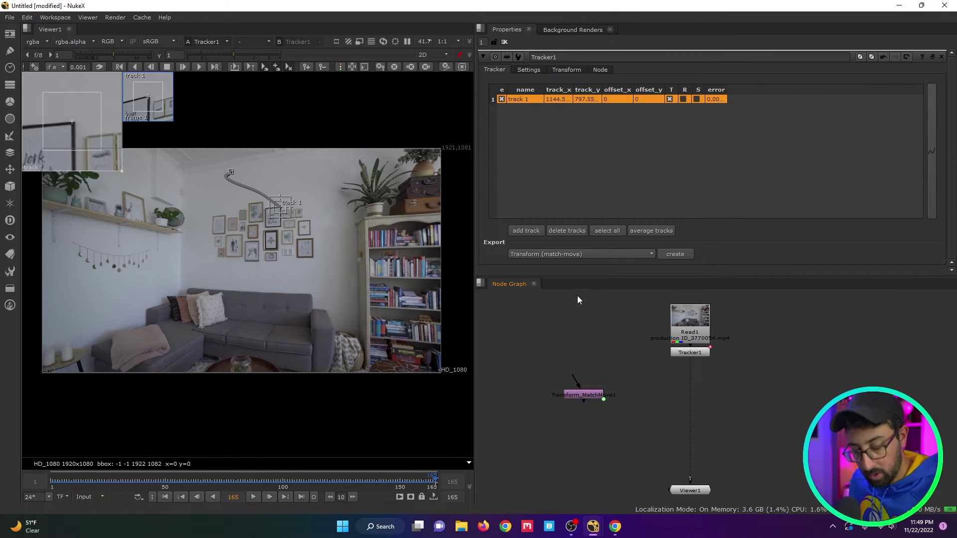
pyautogui.press('Tab')
pyautogui.write('read')
pyautogui.click(573, 305)
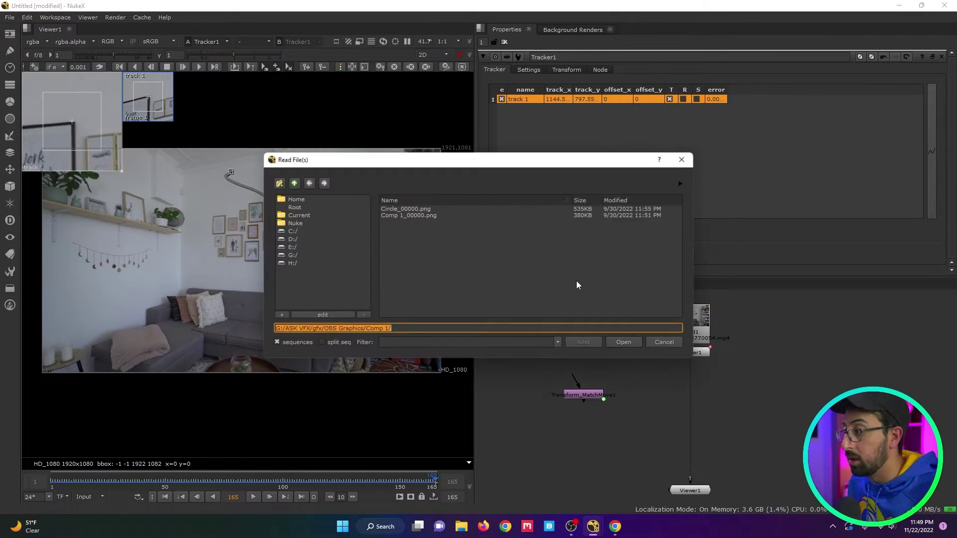
pyautogui.click(405, 210)
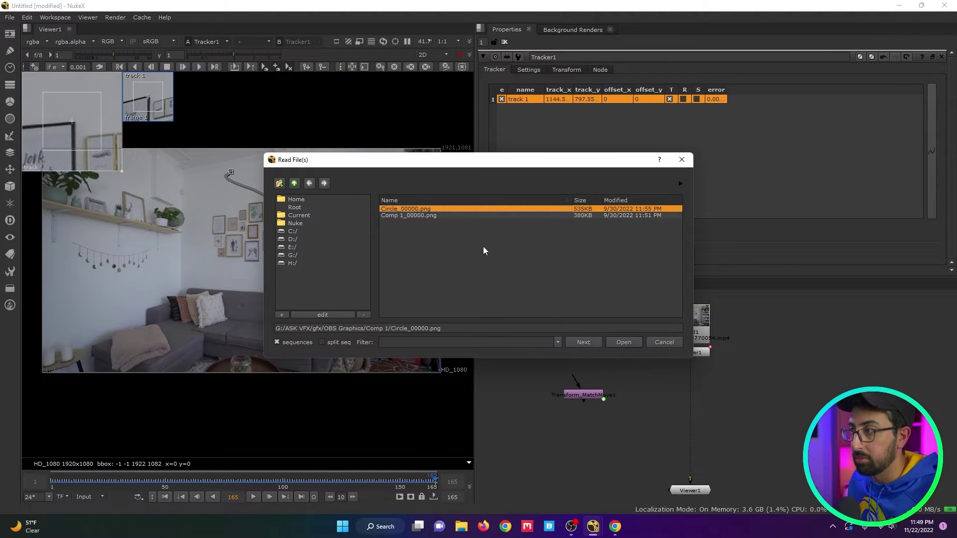
pyautogui.click(612, 342)
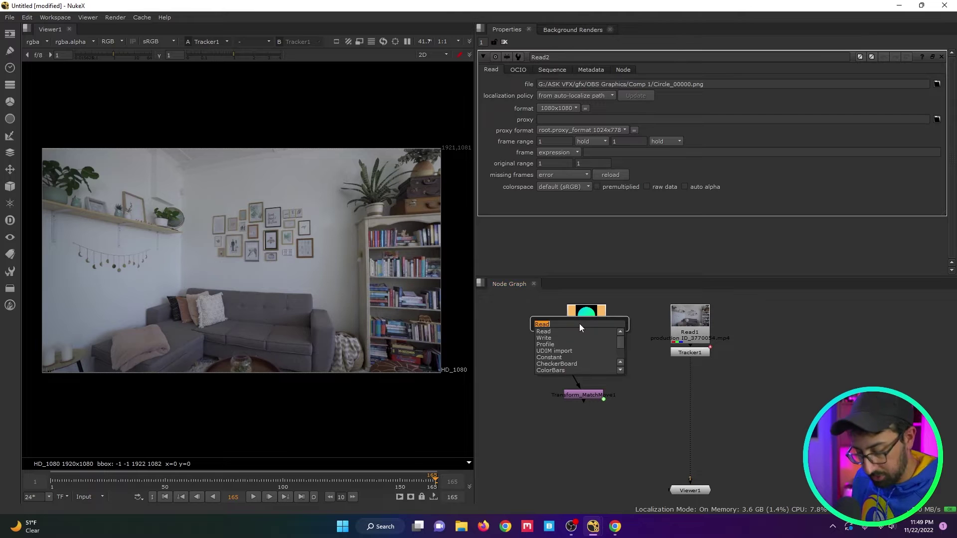
# Merge the circle over the tracked room clip, view the merged result, and play part of it
pyautogui.write('merge')
pyautogui.press('Return')
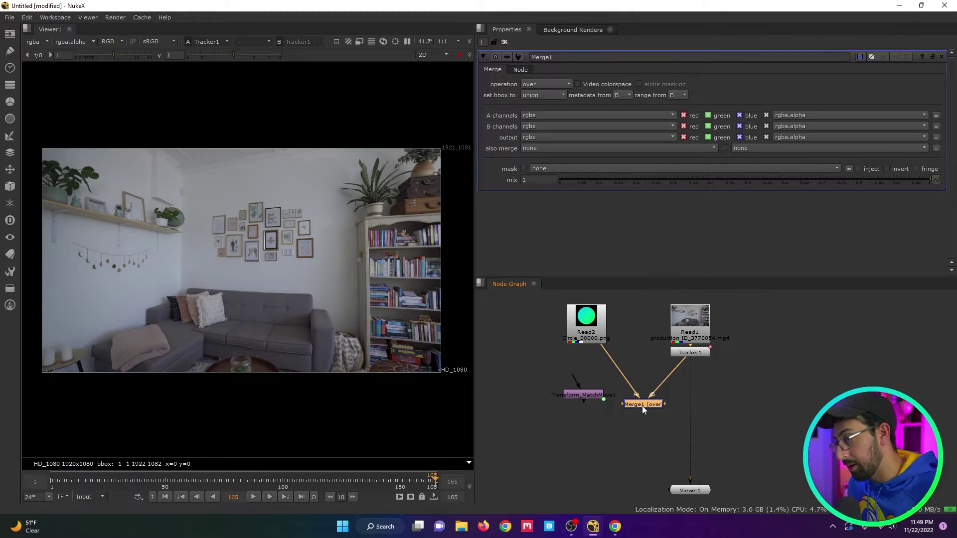
pyautogui.press('1')
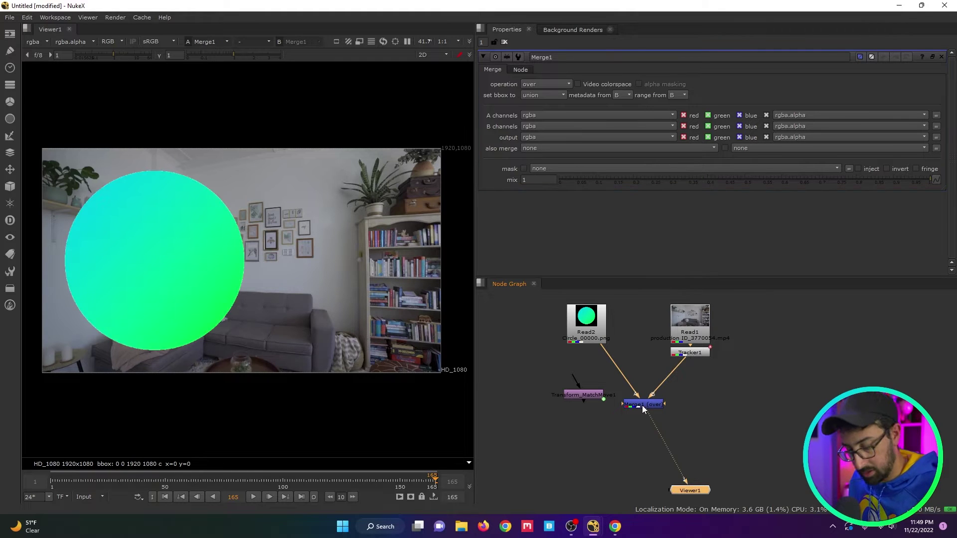
pyautogui.click(255, 498)
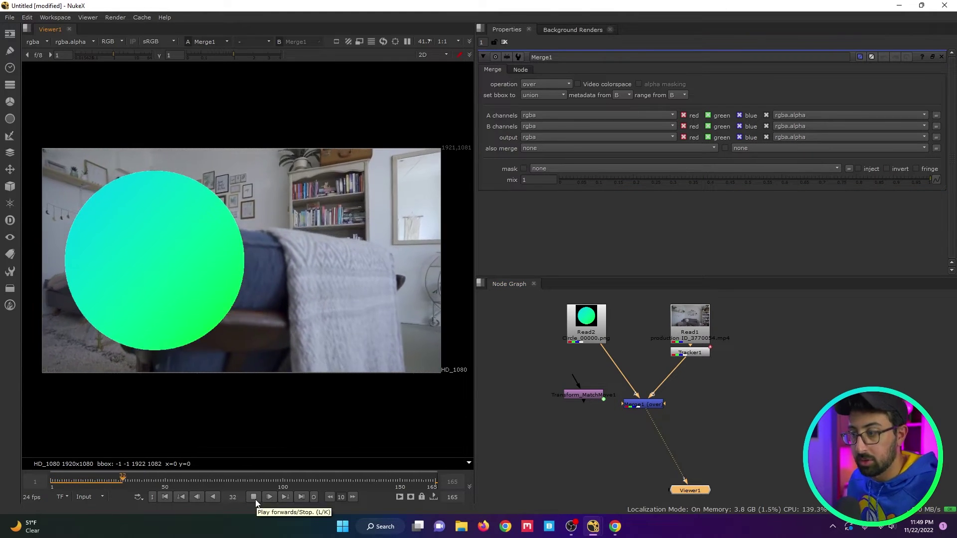
pyautogui.click(254, 497)
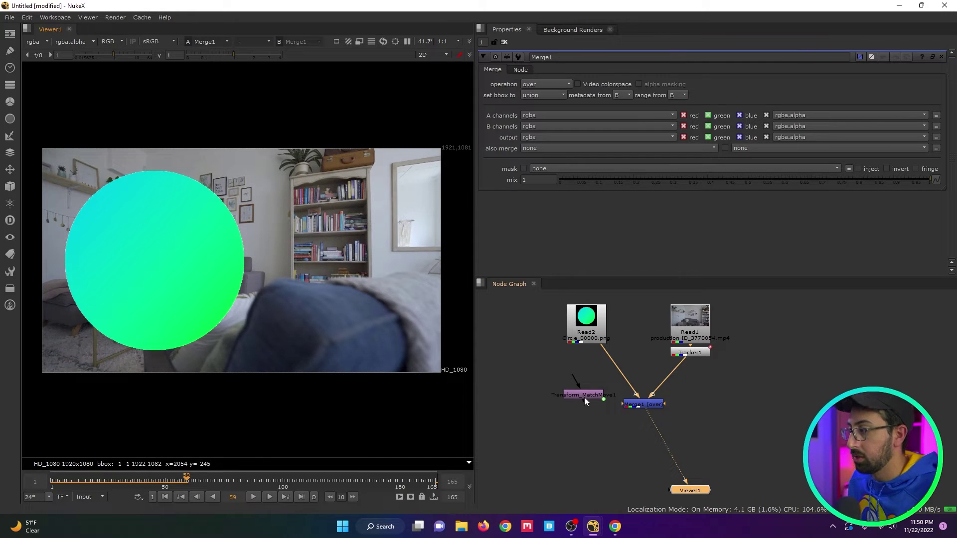
# Insert the match-move transform between the circle image and the Merge node, and preview the motion
pyautogui.click(620, 369)
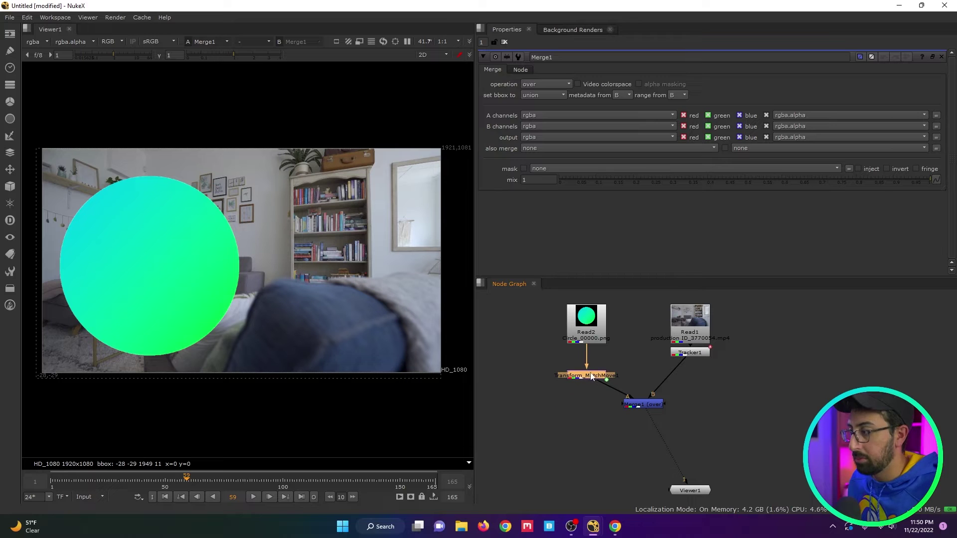
pyautogui.click(250, 496)
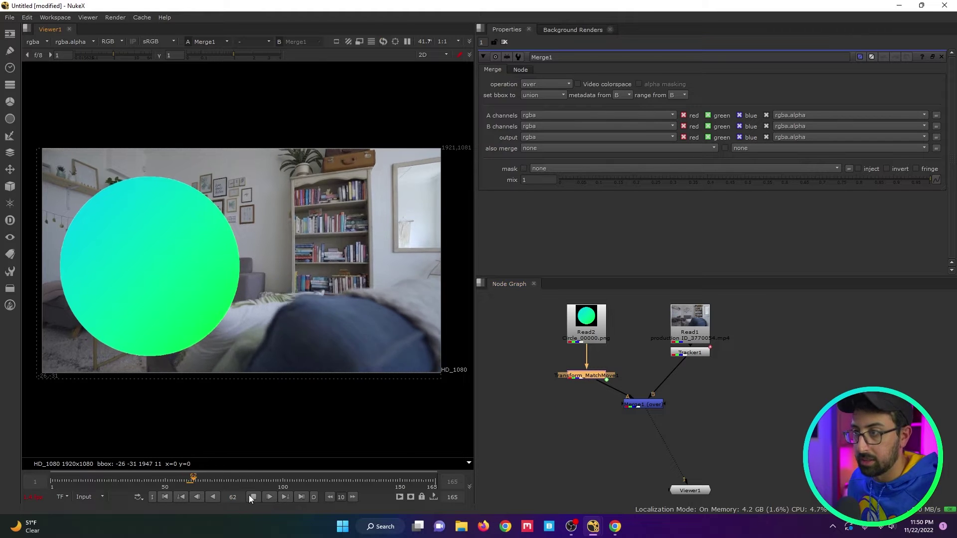
pyautogui.click(249, 496)
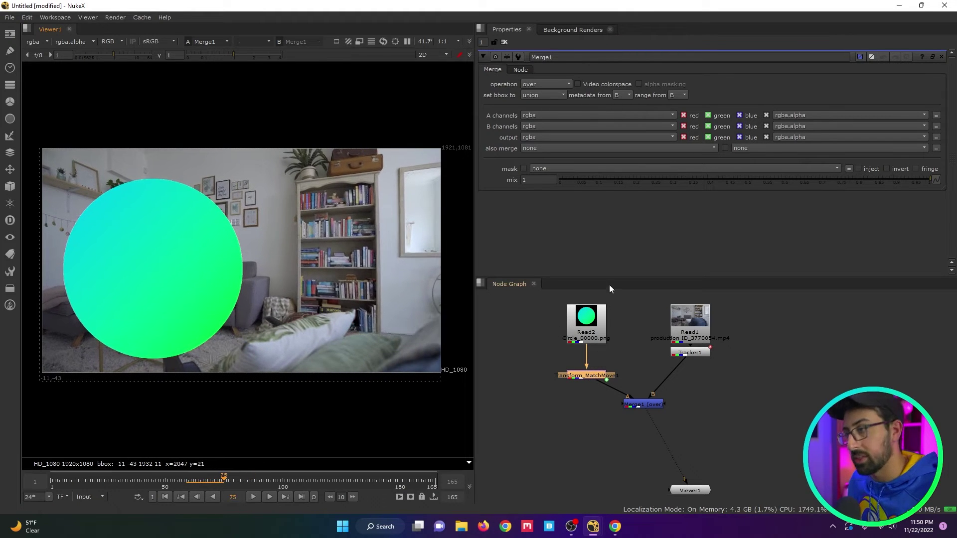
# Add a Transform node below the circle image, scale it to 0.156, move it over the wall pictures, and play the result
pyautogui.moveTo(592, 322); pyautogui.dragTo(591, 309)
pyautogui.press('Tab')
pyautogui.write('trans')
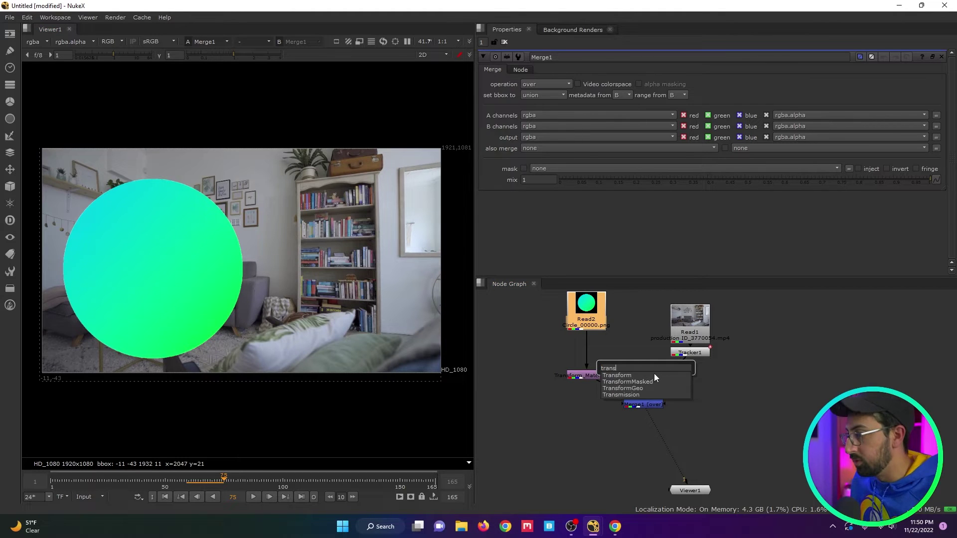
pyautogui.press('Return')
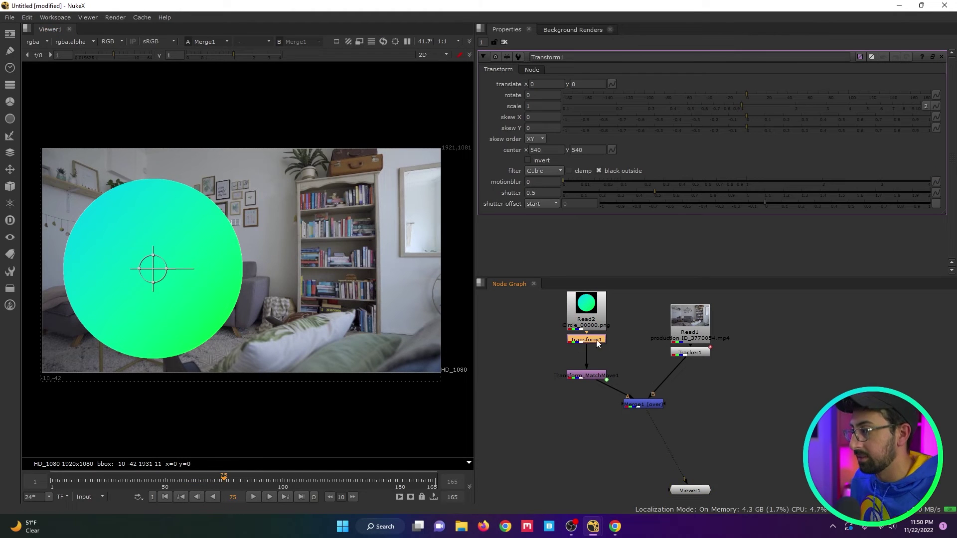
pyautogui.moveTo(601, 106); pyautogui.dragTo(597, 106)
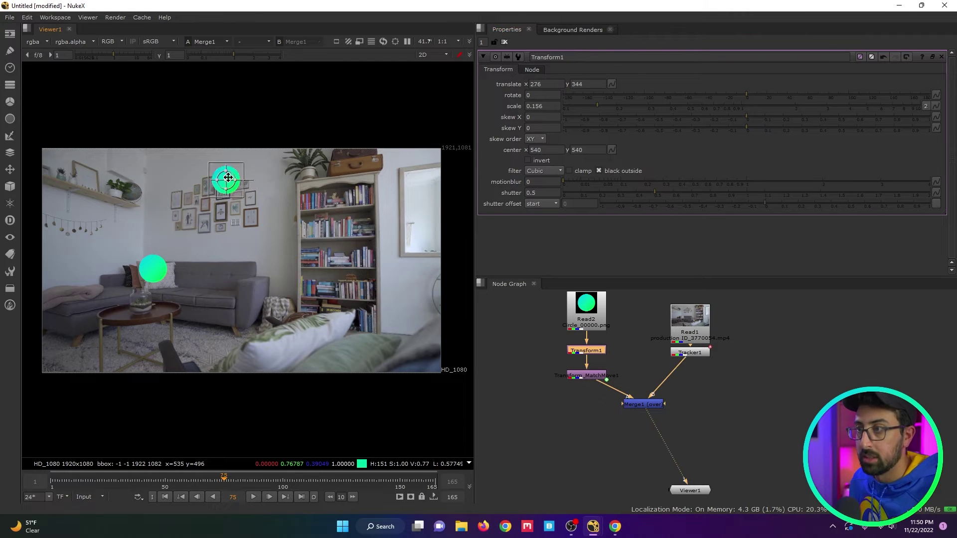
pyautogui.click(253, 498)
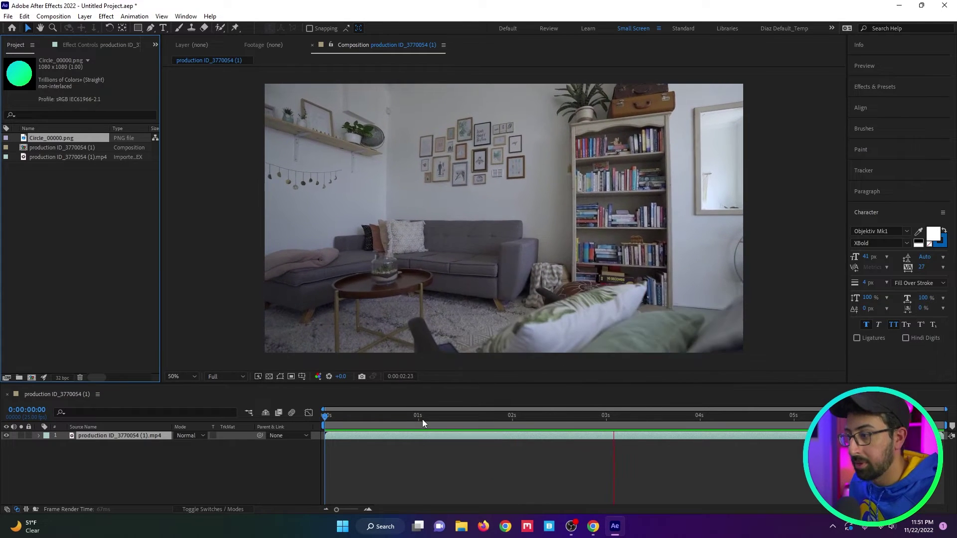
# In After Effects, stop the clip preview, add a null object to the composition, and rename it Tracker
pyautogui.press('space')
pyautogui.rightClick(195, 453)
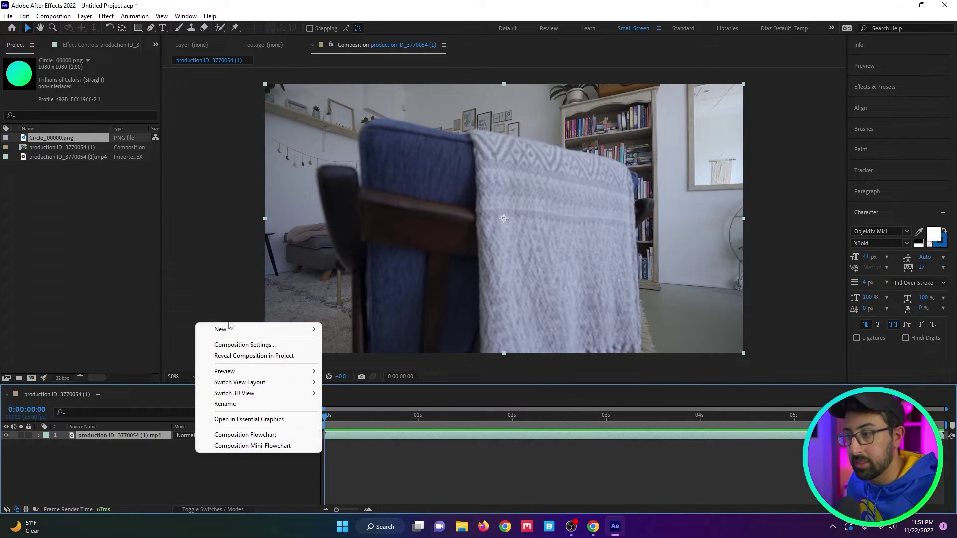
pyautogui.moveTo(306, 331)
pyautogui.click(379, 389)
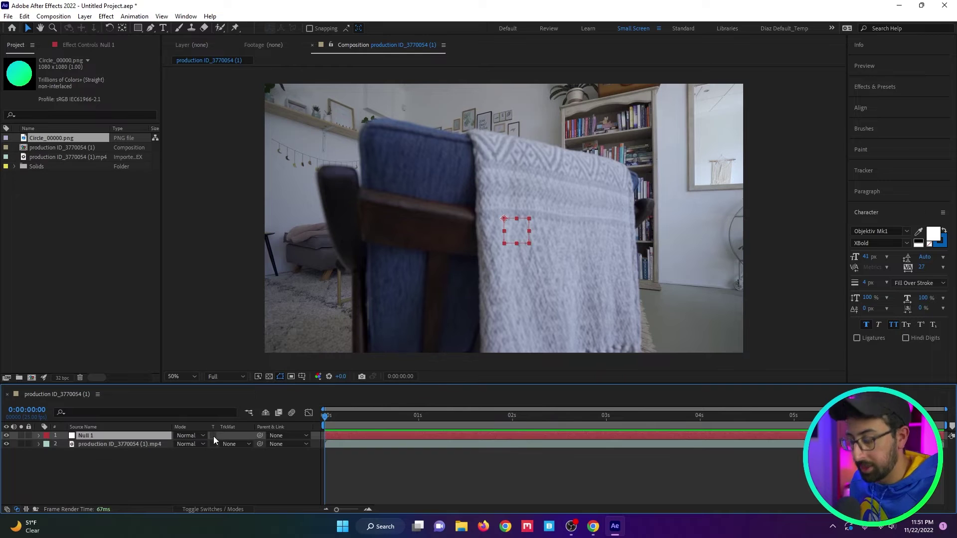
pyautogui.click(136, 438)
pyautogui.press('Return')
pyautogui.write('Tracker')
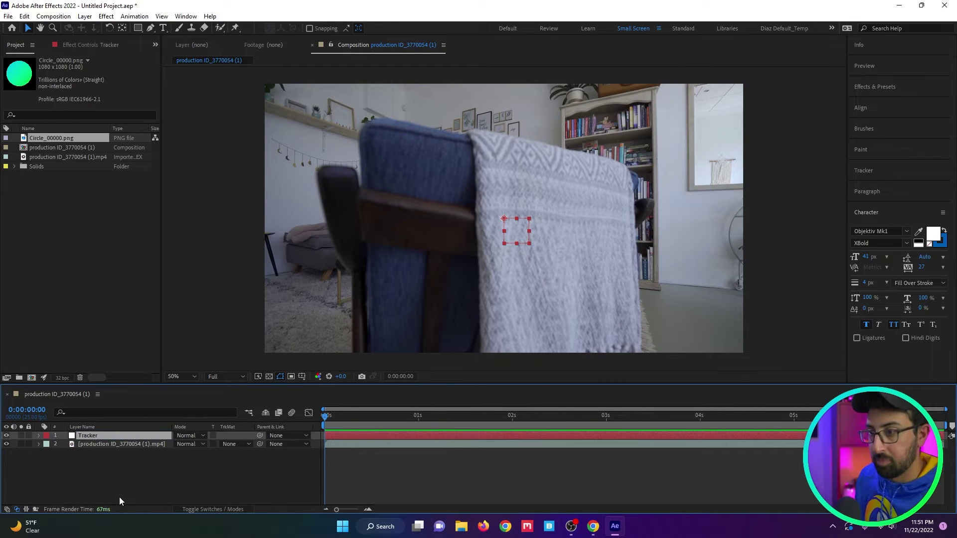
# Motion-track the footage layer forward from the first frame, with the track point enlarged around a picture frame on the wall
pyautogui.click(148, 443)
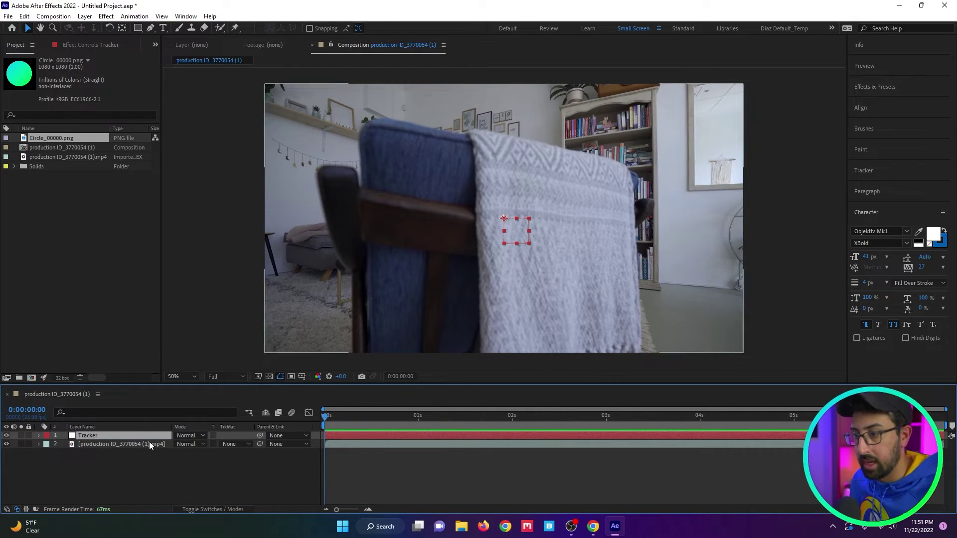
pyautogui.click(873, 169)
pyautogui.click(875, 201)
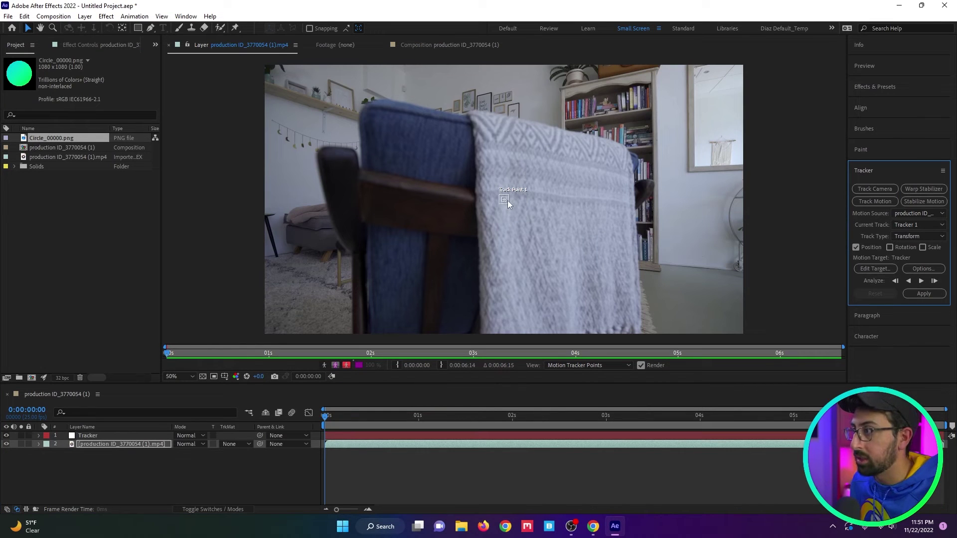
pyautogui.moveTo(504, 199); pyautogui.dragTo(509, 80)
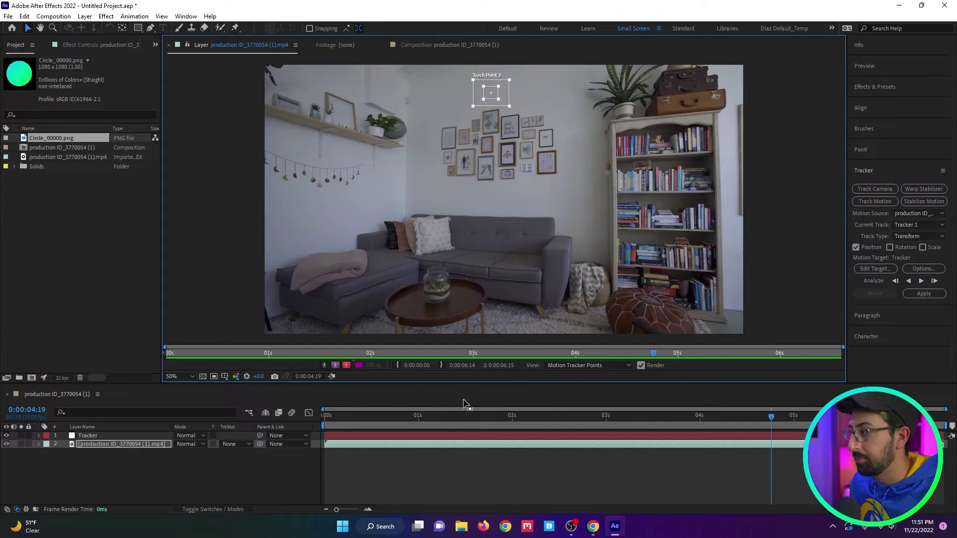
pyautogui.moveTo(223, 358); pyautogui.dragTo(154, 364)
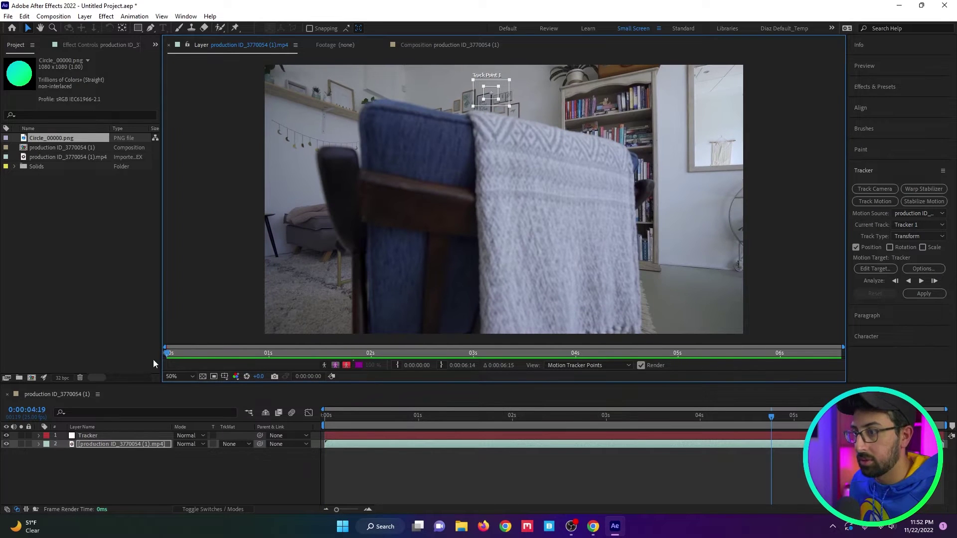
pyautogui.click(920, 281)
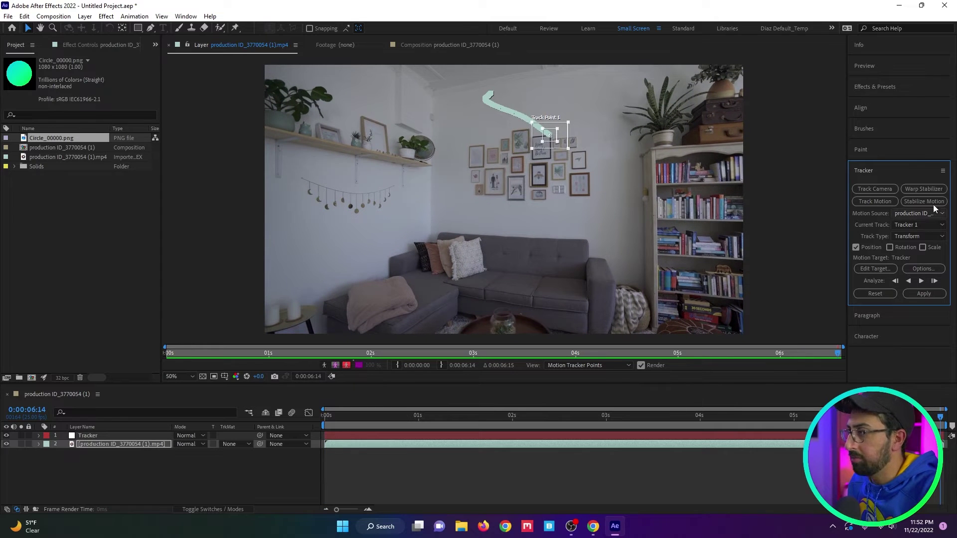
# Set the Tracker null as the motion target, apply the track in X and Y, and preview it
pyautogui.click(875, 268)
pyautogui.click(469, 248)
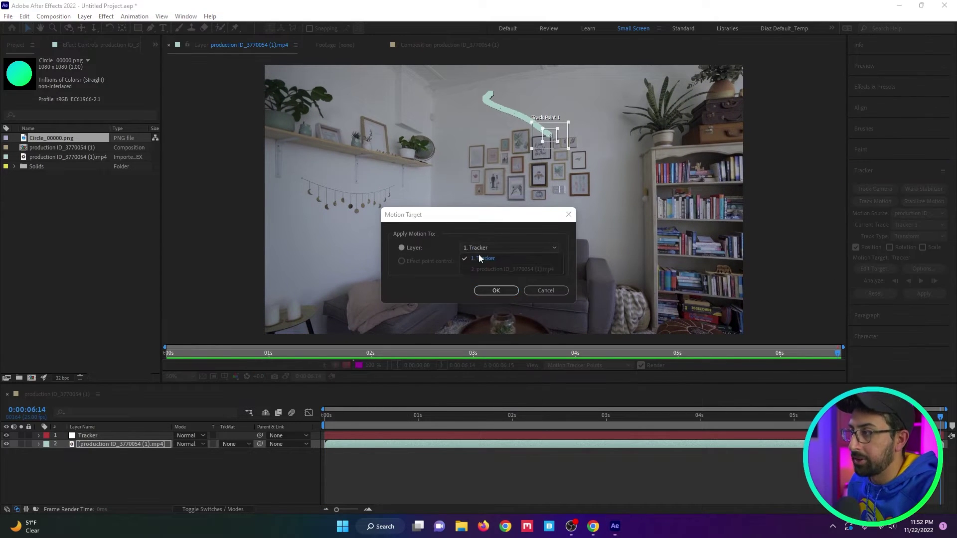
pyautogui.click(496, 290)
pyautogui.click(924, 293)
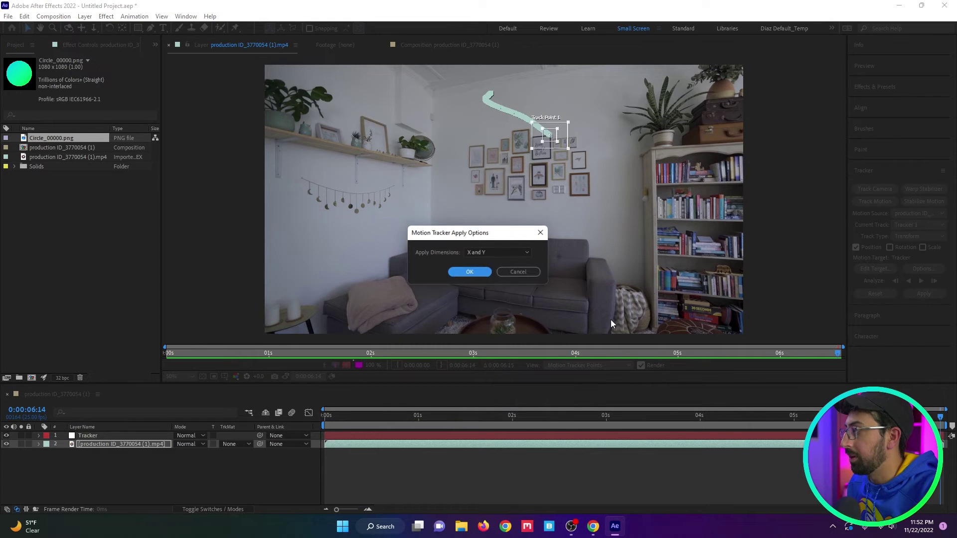
pyautogui.click(474, 272)
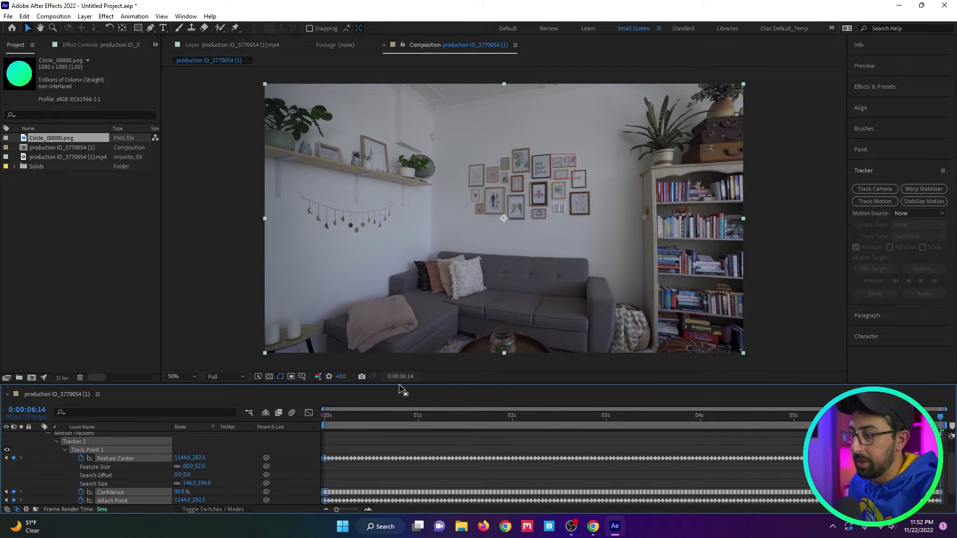
pyautogui.press('space')
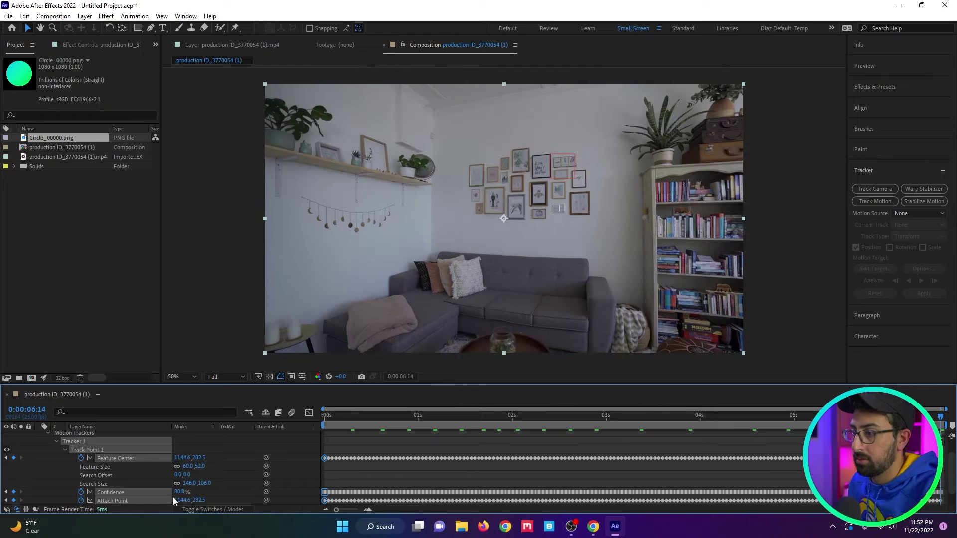
# Collapse the footage's motion tracker properties, add Circle_00000.png to the composition, and scale it down proportionally over the wall pictures
pyautogui.click(49, 433)
pyautogui.click(82, 493)
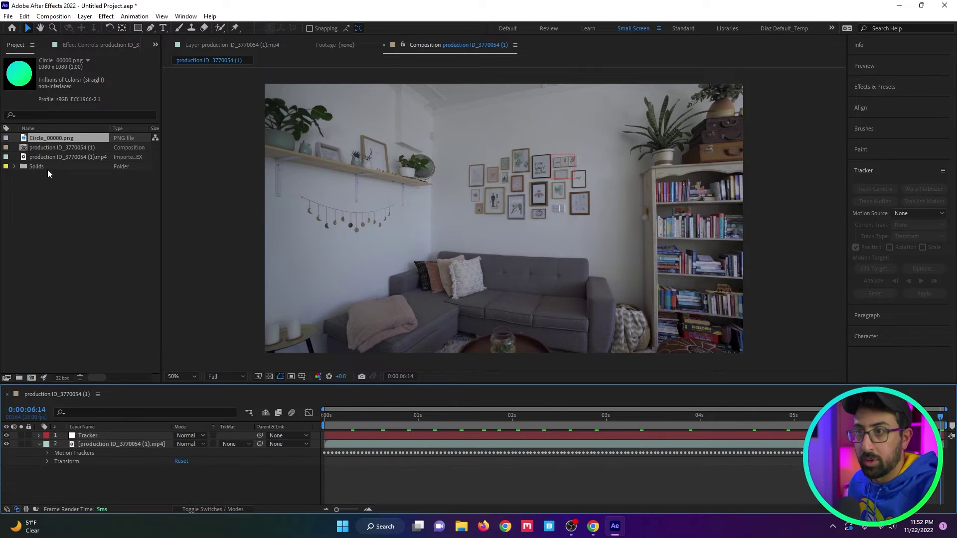
pyautogui.moveTo(60, 137); pyautogui.dragTo(541, 168)
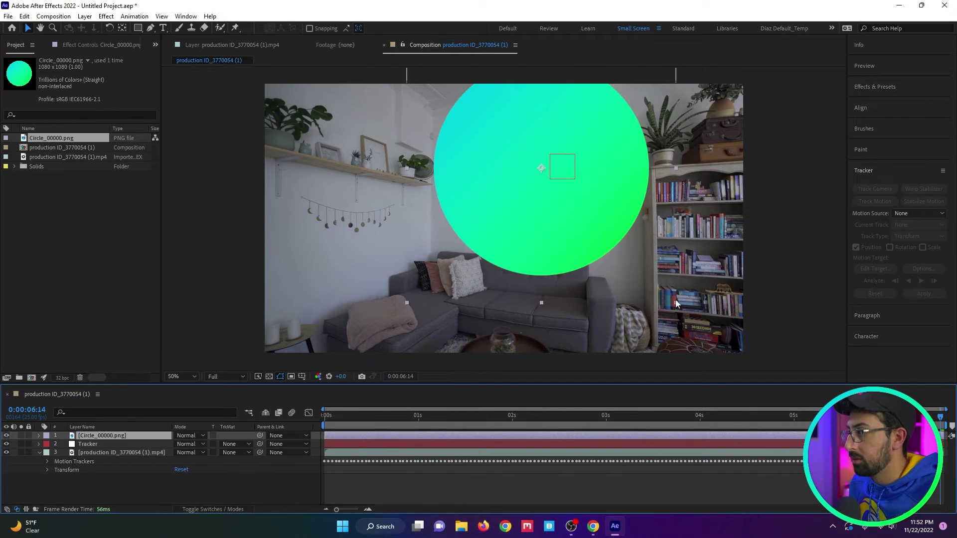
pyautogui.keyDown('shift'); pyautogui.moveTo(649, 265); pyautogui.dragTo(563, 191); pyautogui.keyUp('shift')
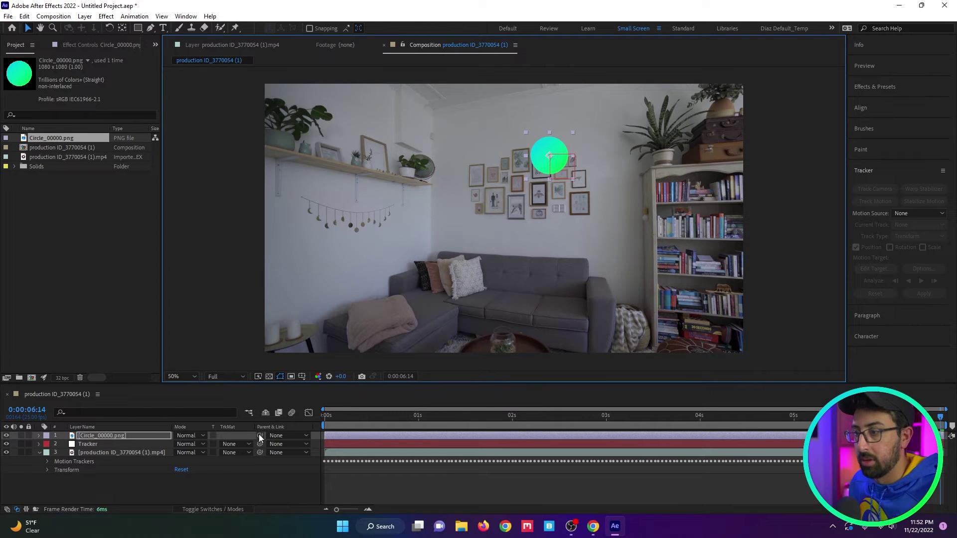
# Parent the circle layer to the Tracker null and preview the composition
pyautogui.moveTo(260, 436); pyautogui.dragTo(98, 445)
pyautogui.click(123, 471)
pyautogui.press('space')
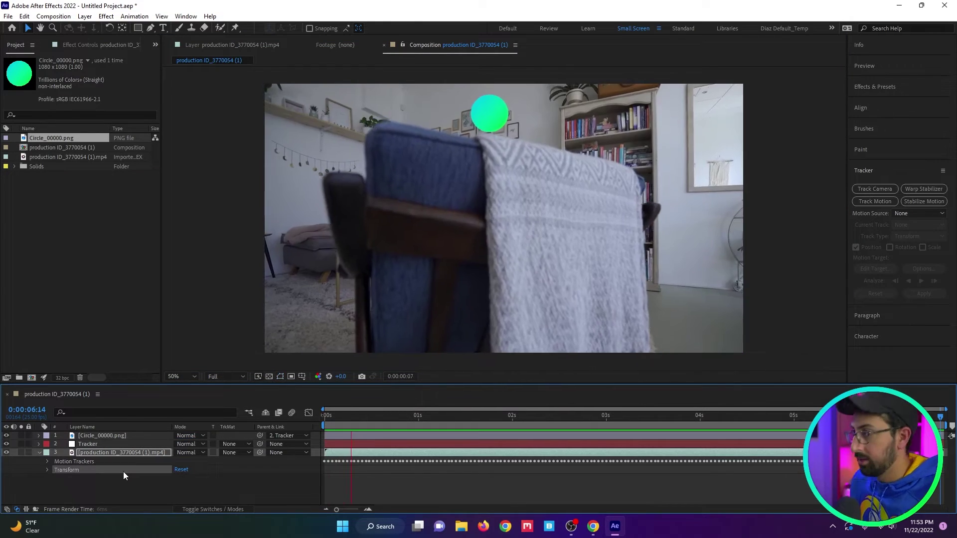